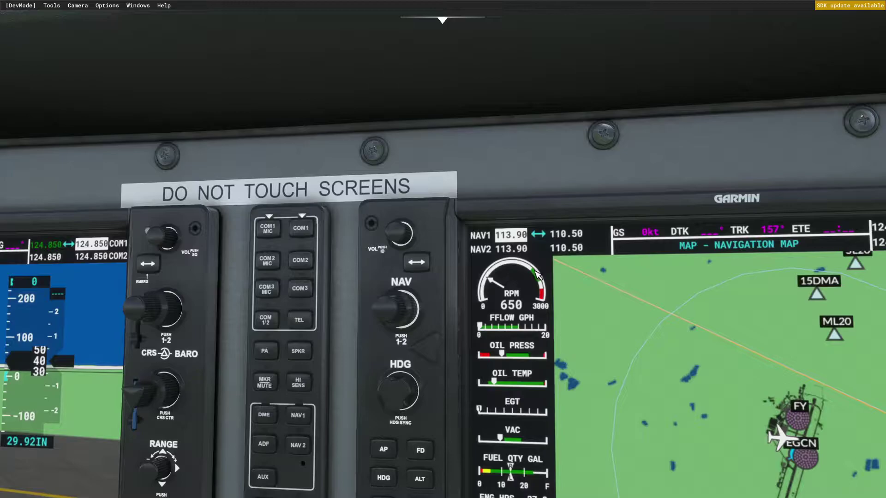
Step: Advance engine power with F3 so propeller RPM climbs from about 650 to 1310
key("F3")
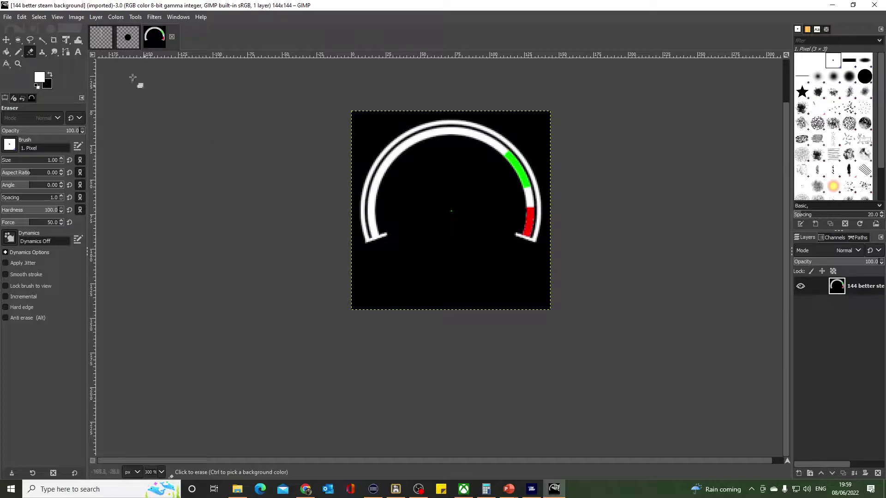
Step: Look over the 144 pointer, gauge background and 144 mask images, then return to Flight Simulator
left_click(104, 41)
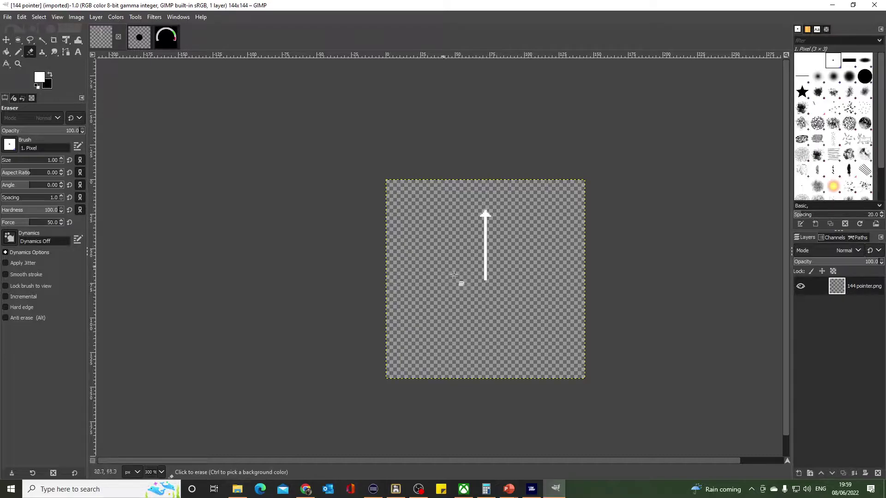
left_click(172, 42)
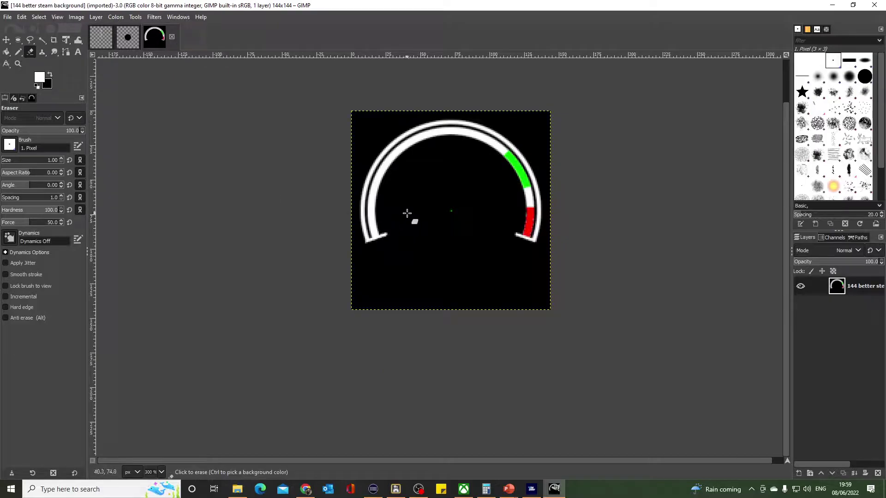
left_click(133, 45)
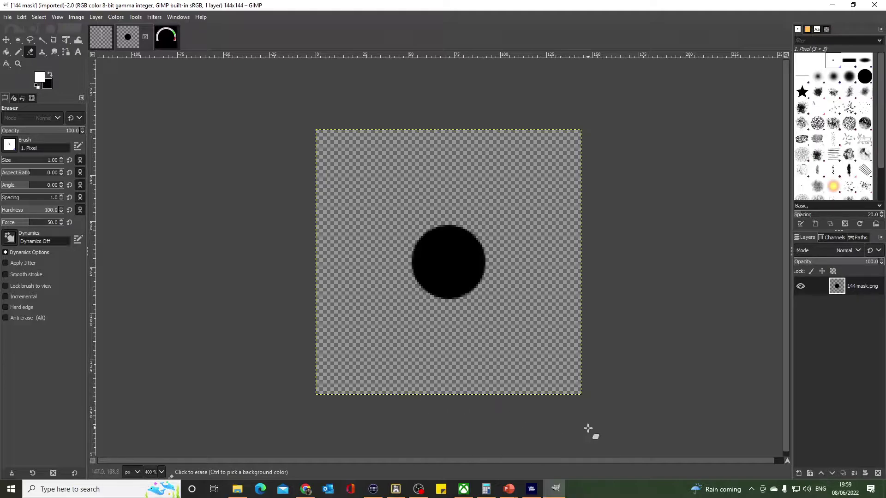
left_click(532, 491)
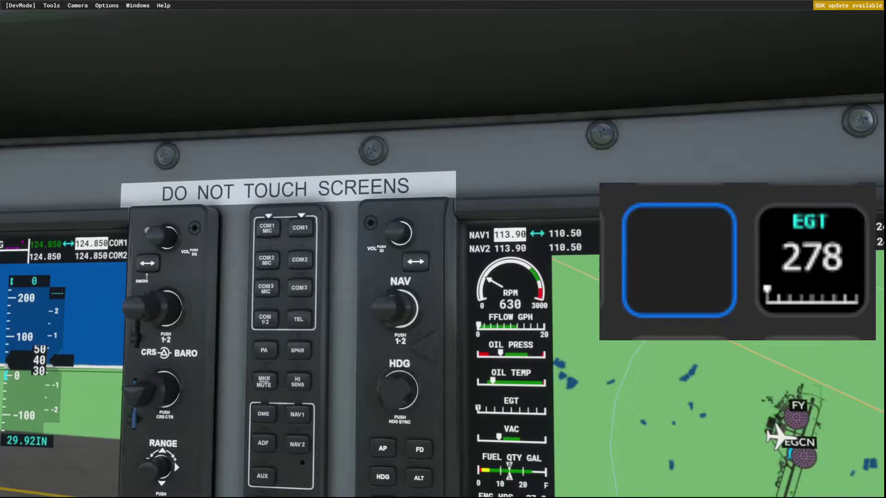
Step: Place the Lorby-SI AxisAndOhs SteamGauge action on the empty key beside the EGT gauge
key("alt+Tab")
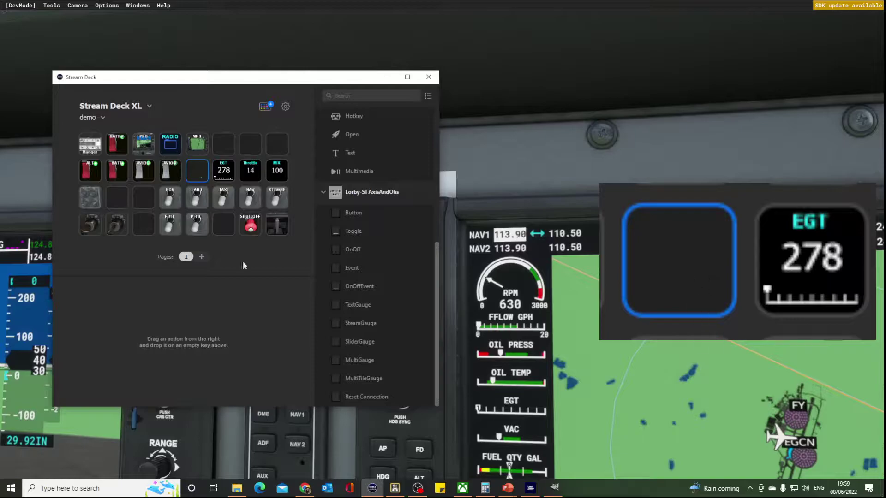
left_click_drag(337, 322, 203, 176)
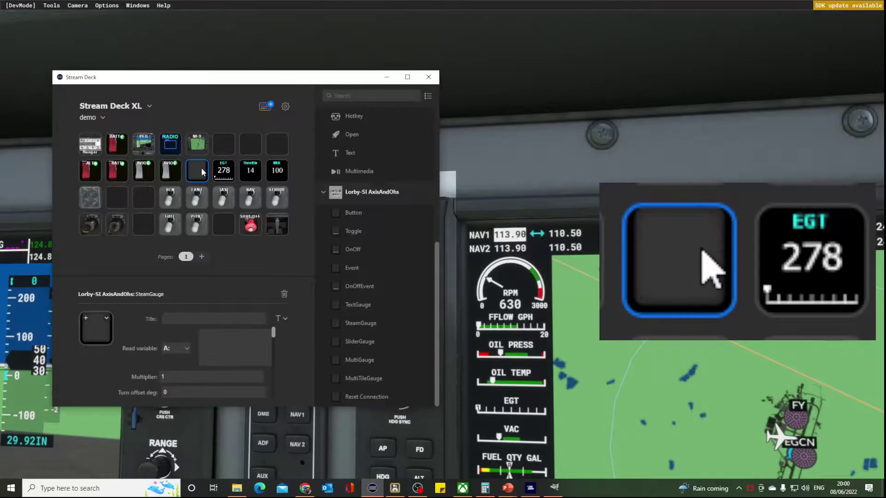
Step: Title the new key RPM and load 144 better steam background.png as its background image
left_click_drag(207, 78, 182, 52)
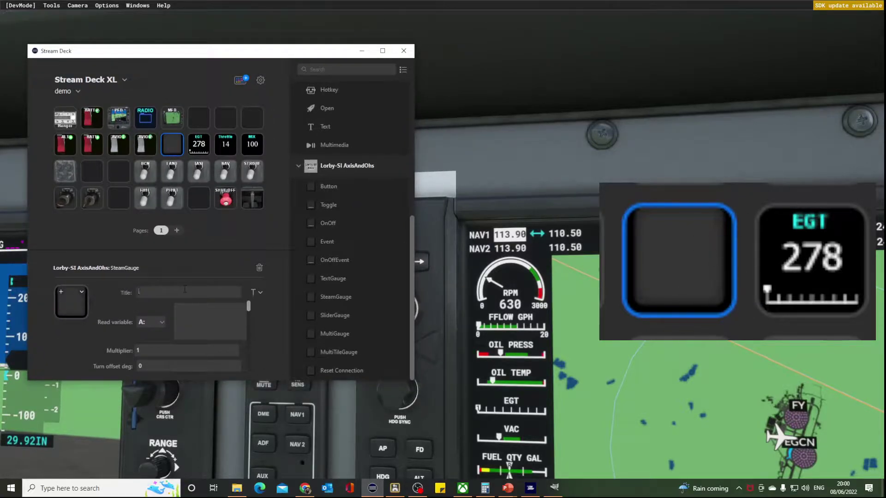
type("RPM")
left_click_drag(249, 308, 249, 354)
left_click(190, 338)
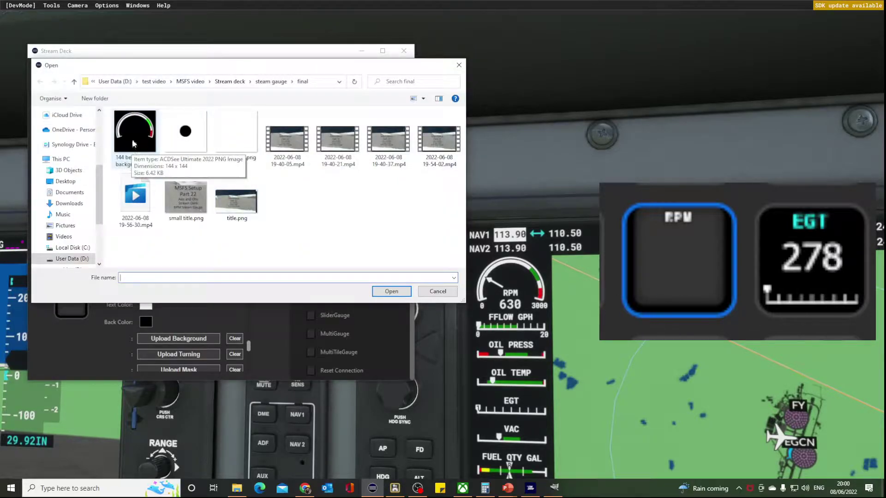
double_click(134, 142)
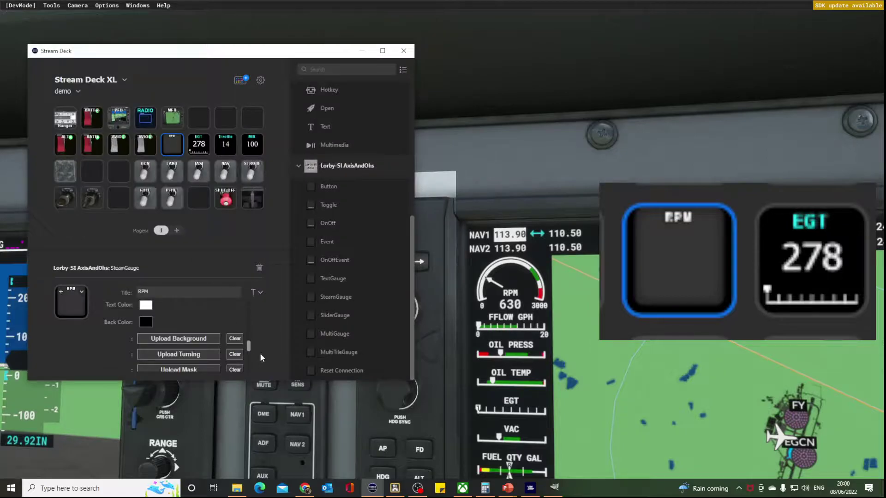
left_click_drag(251, 347, 251, 358)
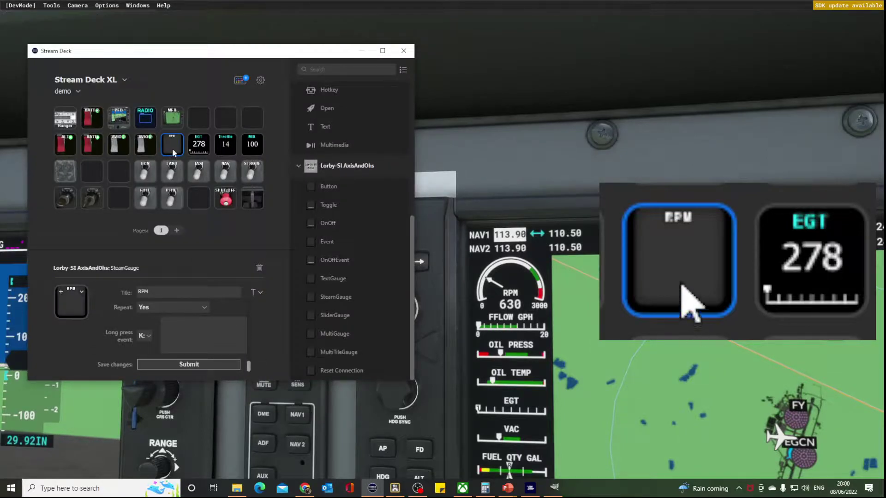
left_click_drag(251, 366, 250, 347)
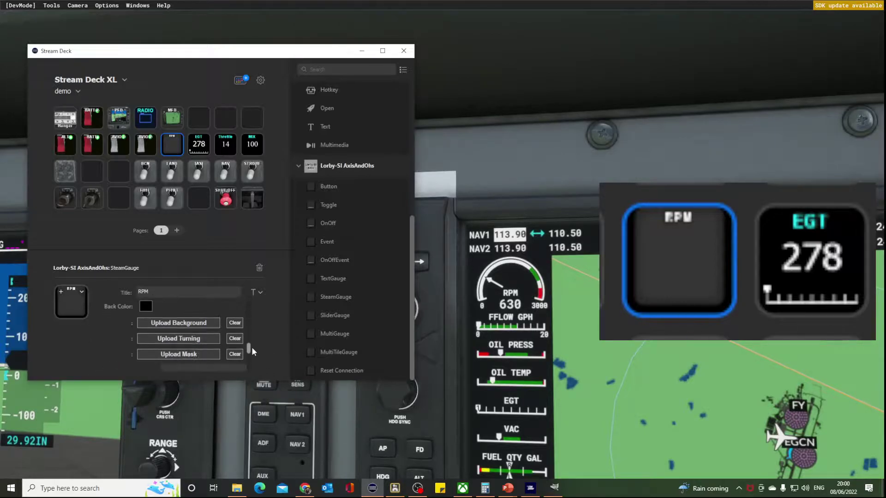
Step: Load 144 pointer.png as the gauge's turning needle and submit the key settings
left_click(195, 339)
left_click(245, 144)
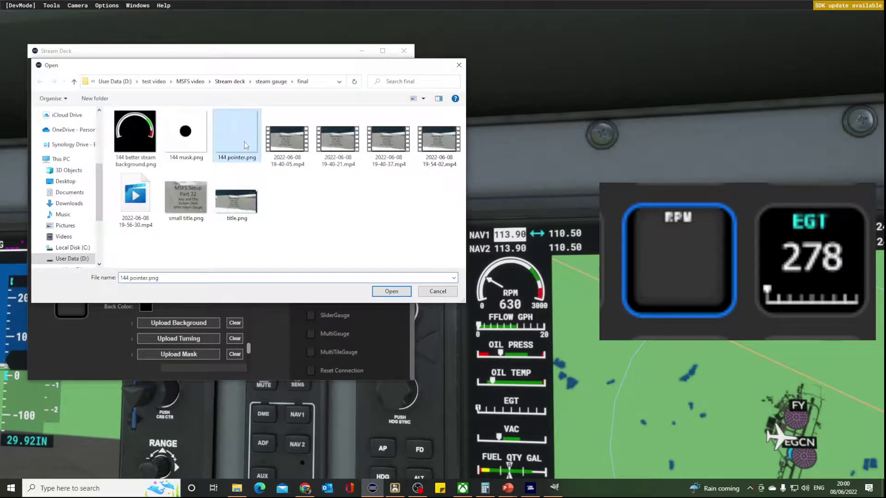
double_click(245, 144)
scroll(250, 353, "down", 3)
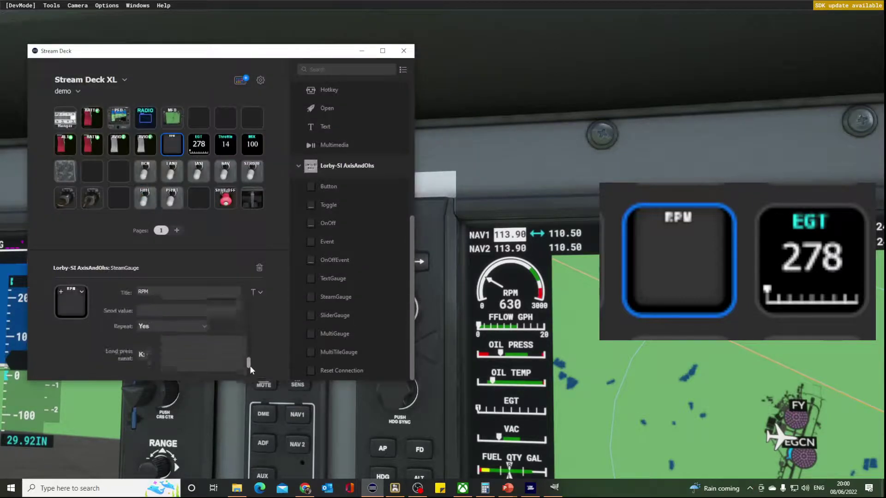
left_click(228, 364)
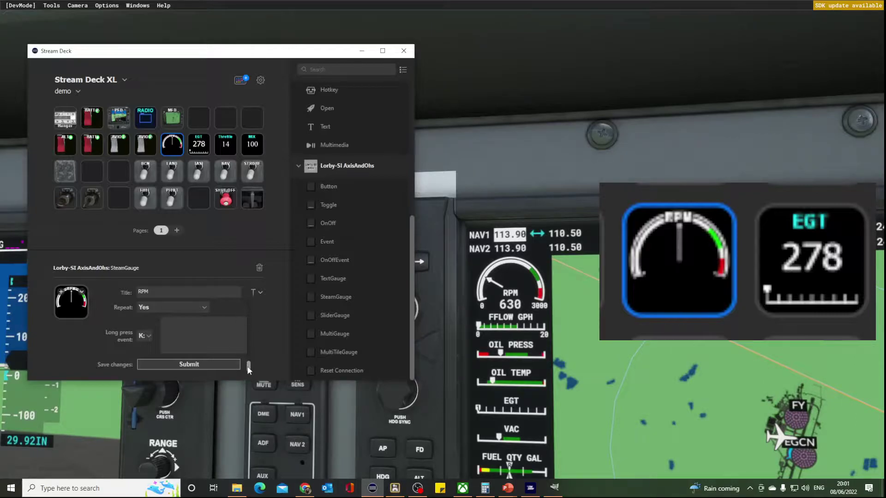
Step: Load 144 mask.png as the RPM gauge's mask image and submit
left_click_drag(246, 366, 251, 350)
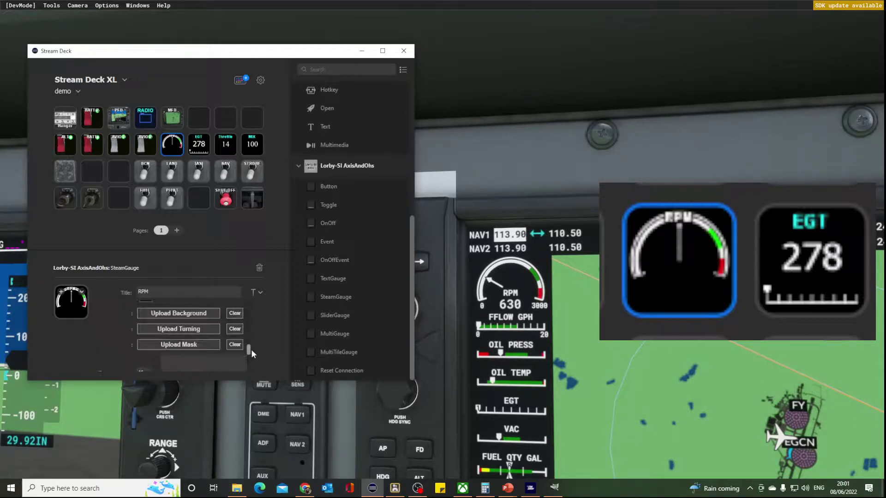
left_click(193, 346)
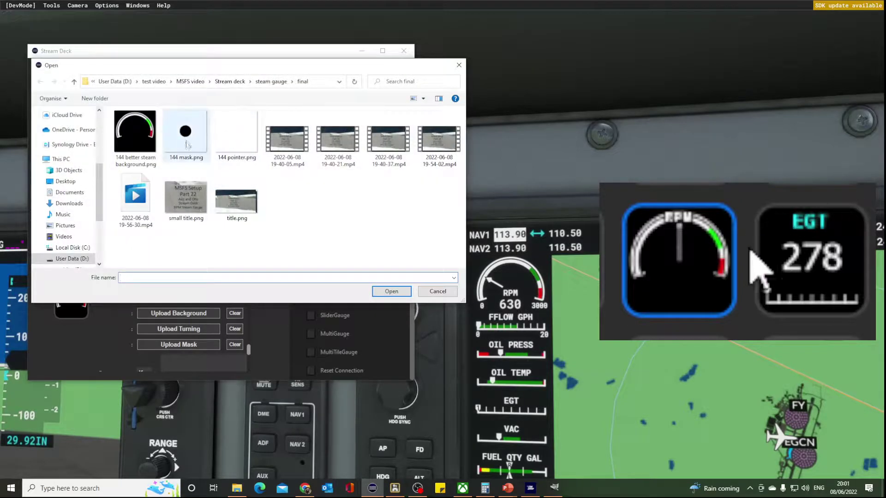
double_click(185, 133)
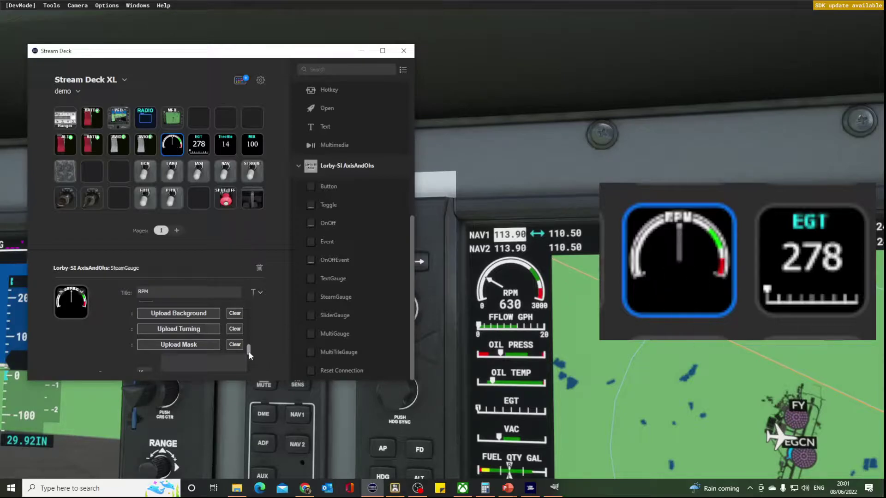
left_click_drag(249, 355, 250, 366)
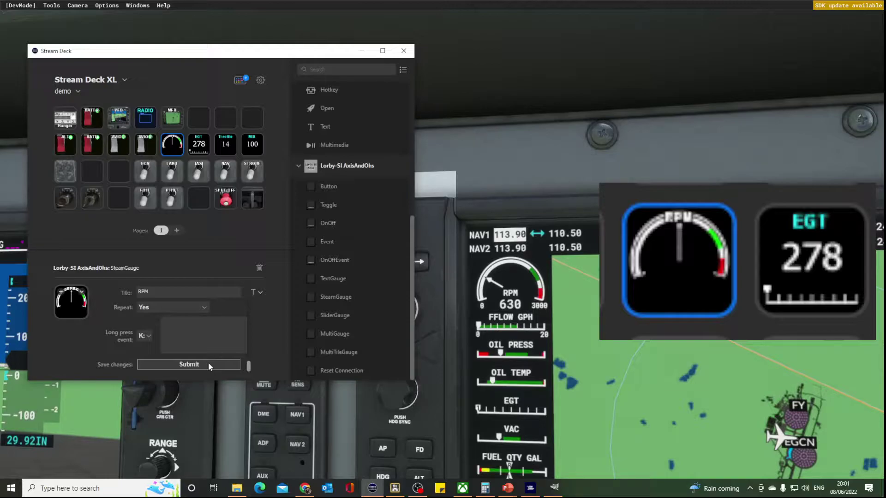
left_click(190, 364)
Step: Format the RPM title to sit in the key's middle in a small 6 pt font
left_click(259, 293)
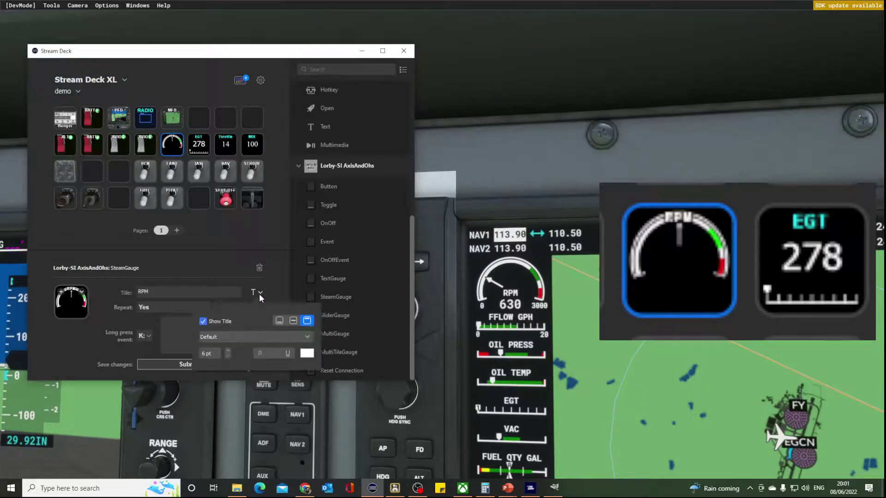
left_click(293, 321)
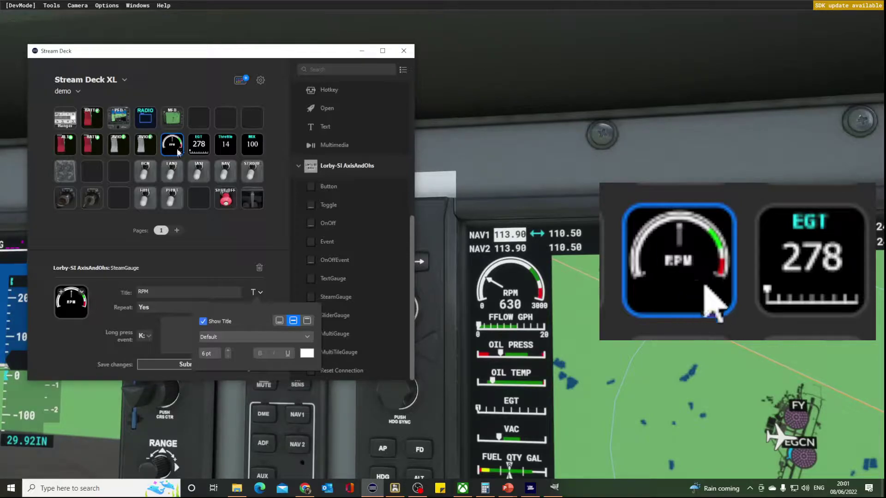
left_click(277, 279)
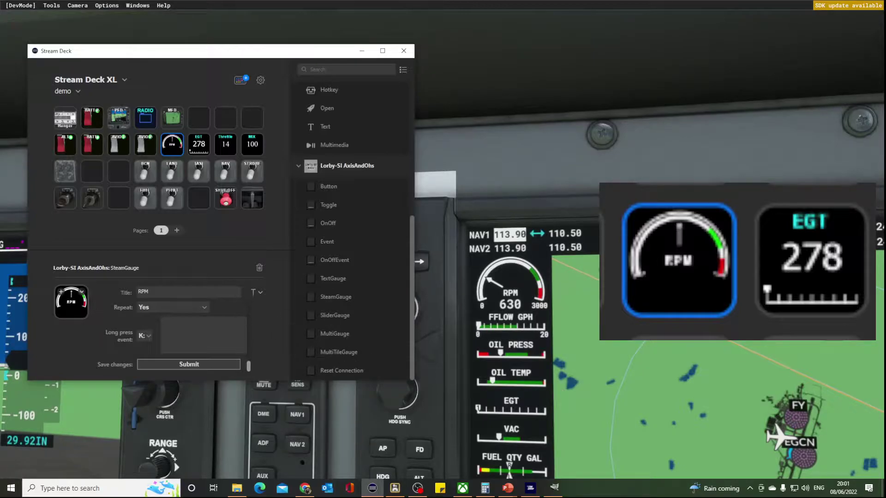
Step: In the RPN Scripts Editor's sim var list, filter for rpm and pick A:PROP RPM:index from engine variables
key("alt+Tab")
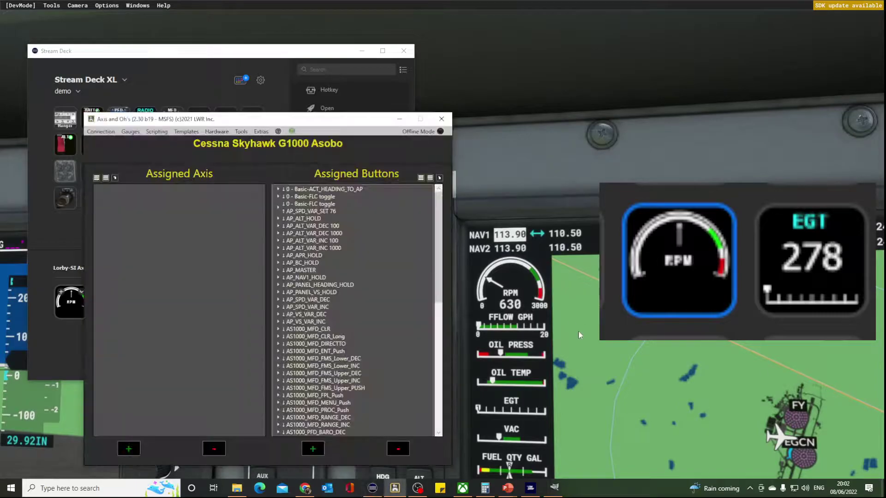
left_click(159, 132)
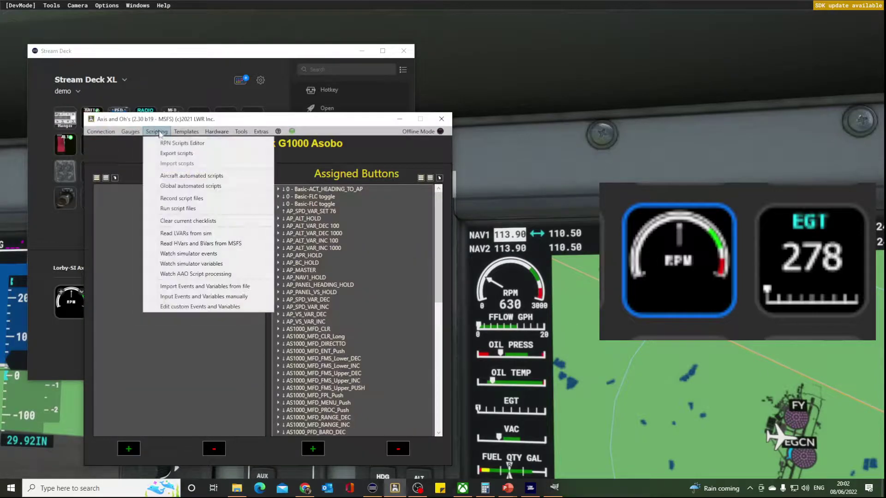
left_click(181, 143)
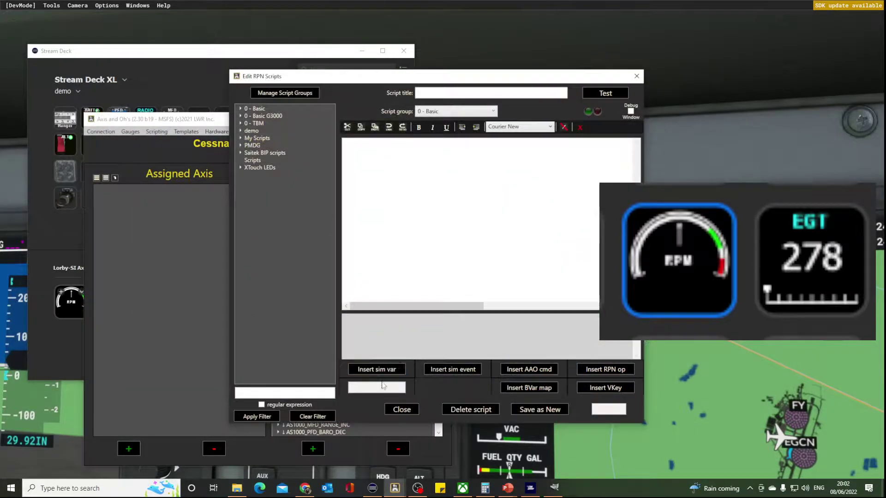
left_click(383, 369)
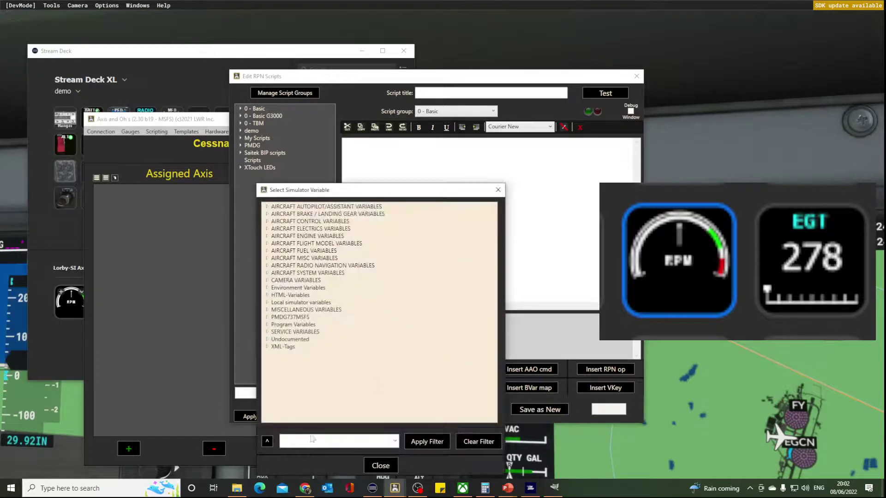
left_click(315, 436)
type("rpm")
key("Return")
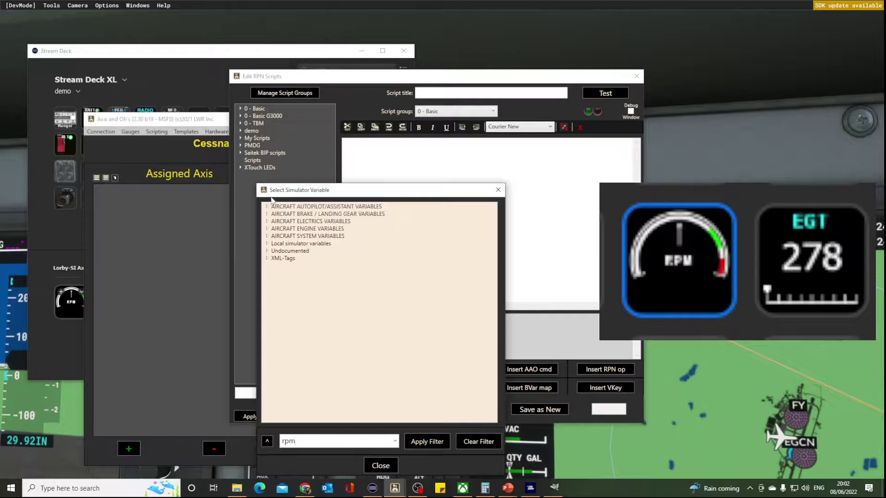
left_click(267, 228)
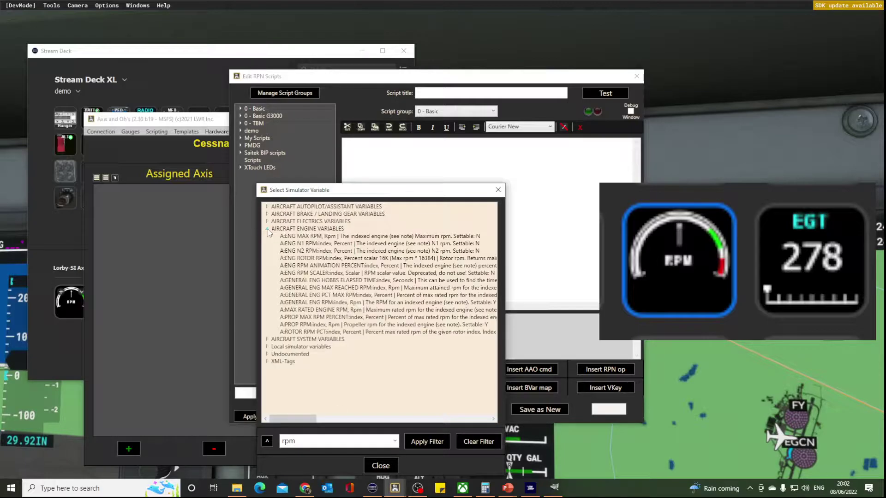
left_click(302, 325)
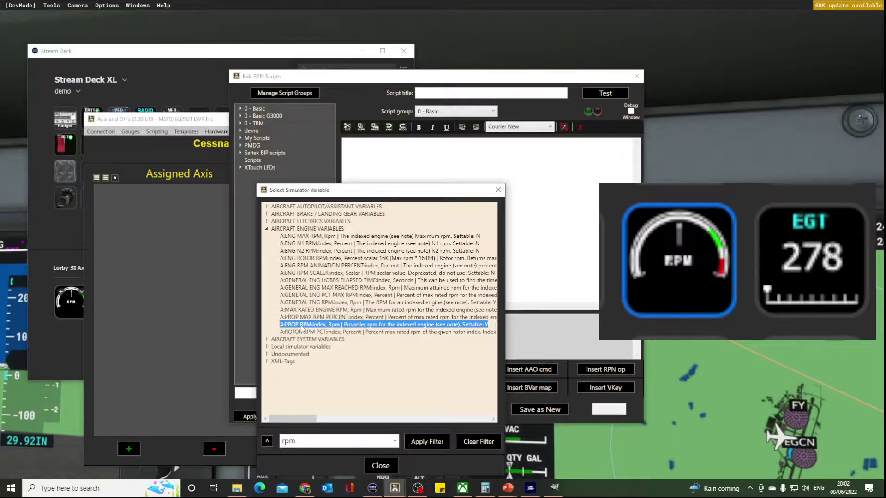
left_click(386, 466)
left_click(636, 75)
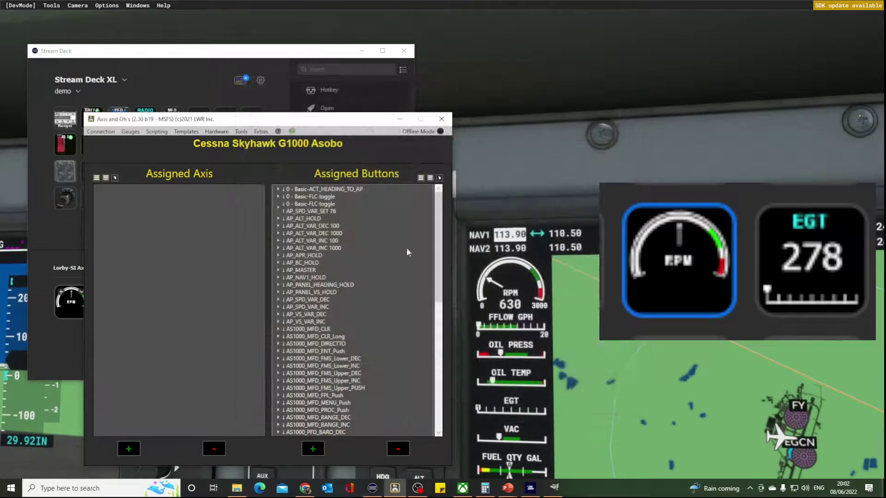
Step: Paste the propeller RPM variable into the RPM key's Text Variable as PROP RPM:1 and submit
left_click(271, 67)
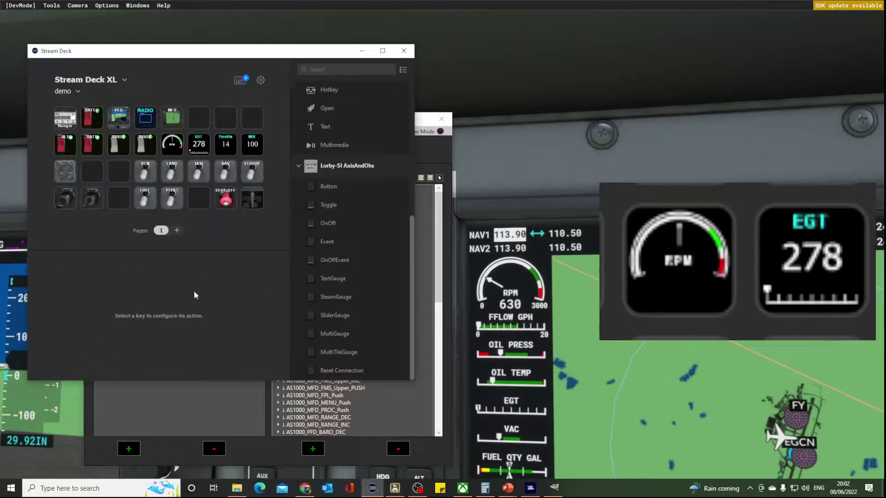
left_click(176, 145)
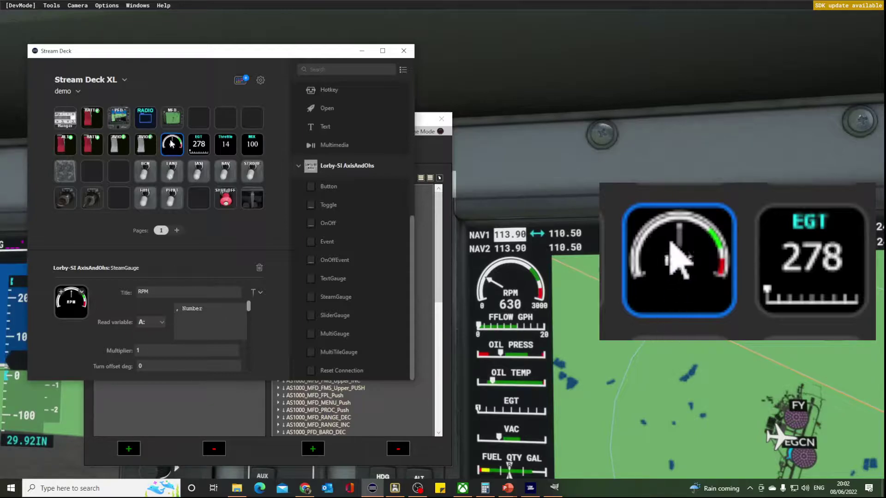
left_click_drag(248, 310, 251, 319)
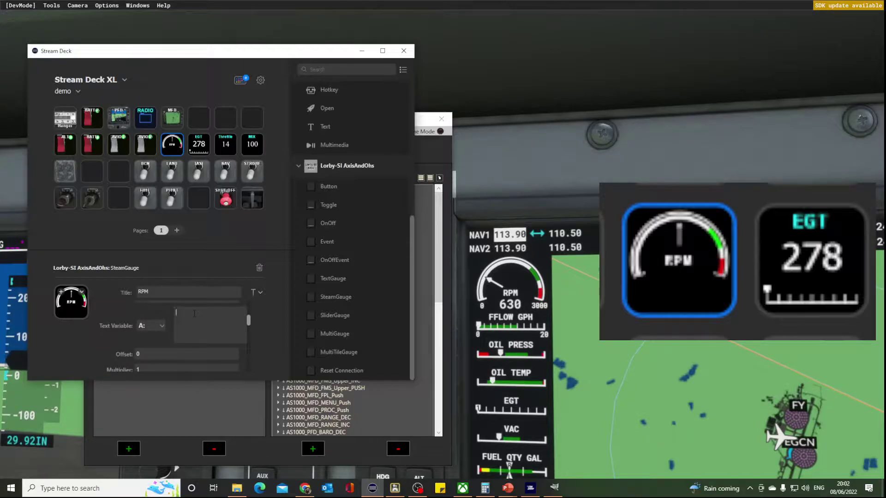
left_click(194, 314)
type("PROP RPM:index, Rpm")
double_click(214, 312)
type("1")
left_click_drag(250, 322, 249, 329)
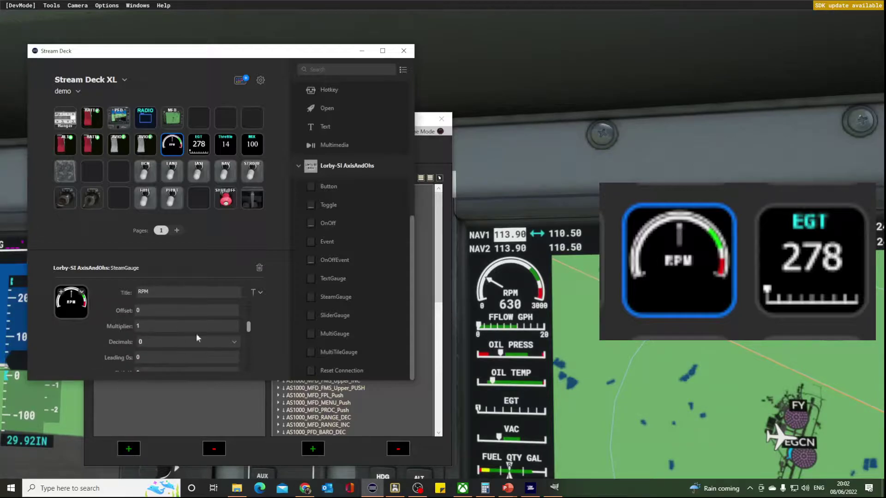
left_click_drag(247, 329, 253, 372)
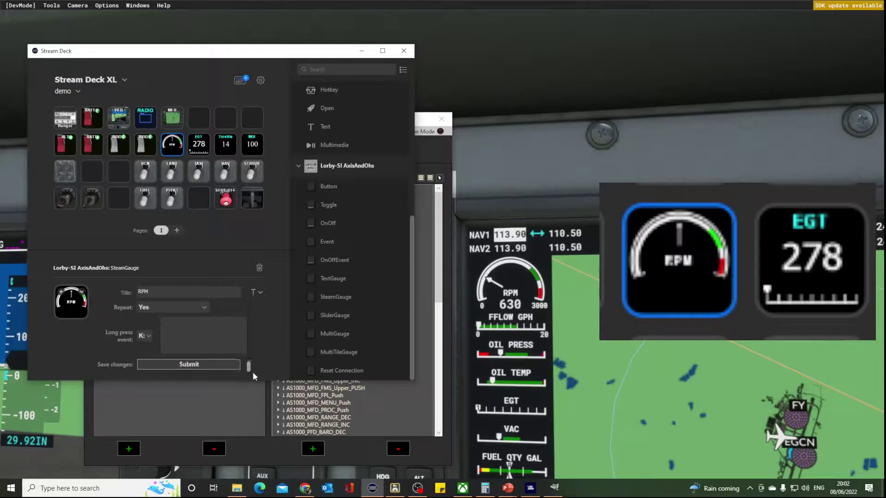
left_click(210, 364)
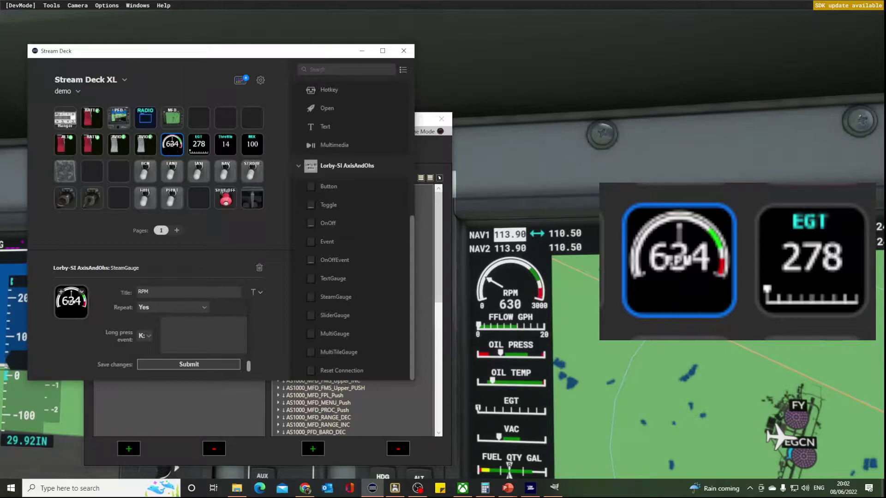
Step: Set the readout's Font Size to 40 and Shift Y to 130, then submit
left_click_drag(249, 369, 250, 342)
scroll(249, 341, "down", 2)
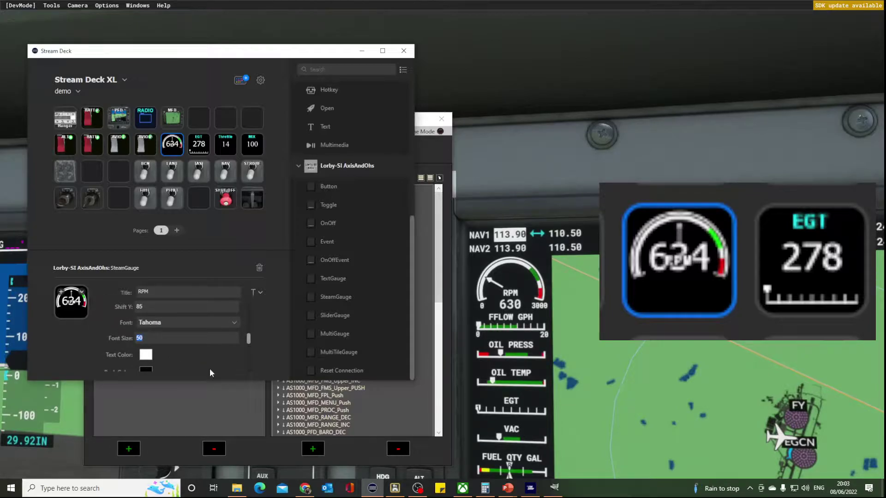
type("40")
scroll(250, 337, "up", 2)
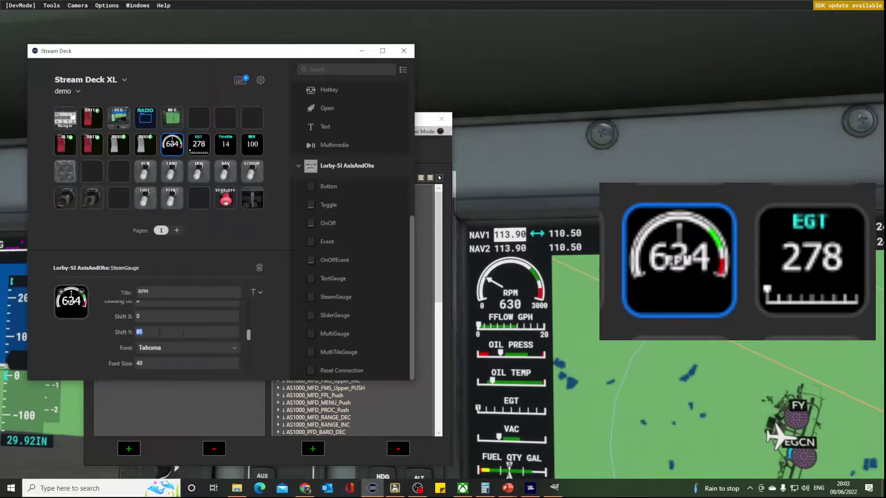
type("130")
left_click_drag(250, 336, 251, 366)
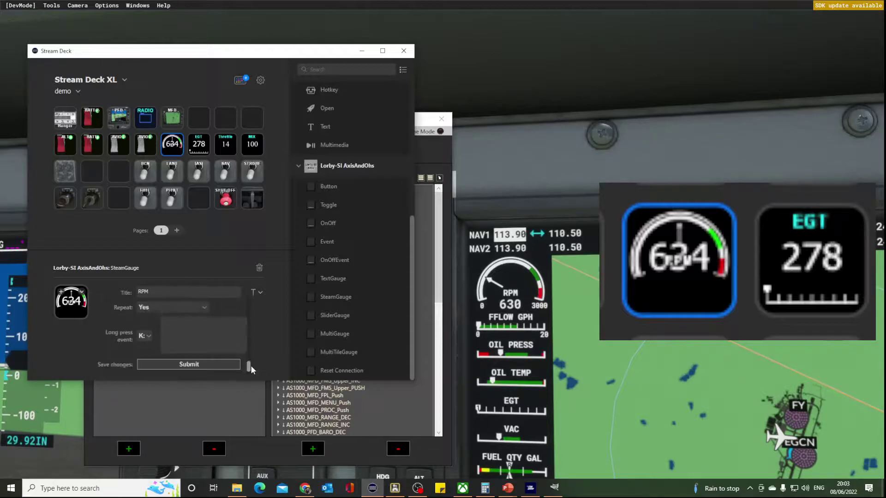
left_click(212, 364)
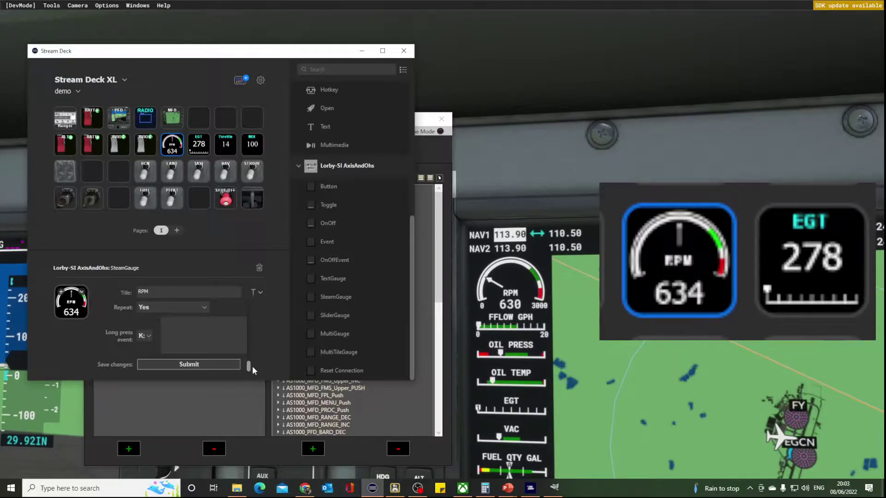
Step: Set the SteamGauge Turn offset deg to 110 and submit it to the RPM key
left_click_drag(250, 367, 253, 322)
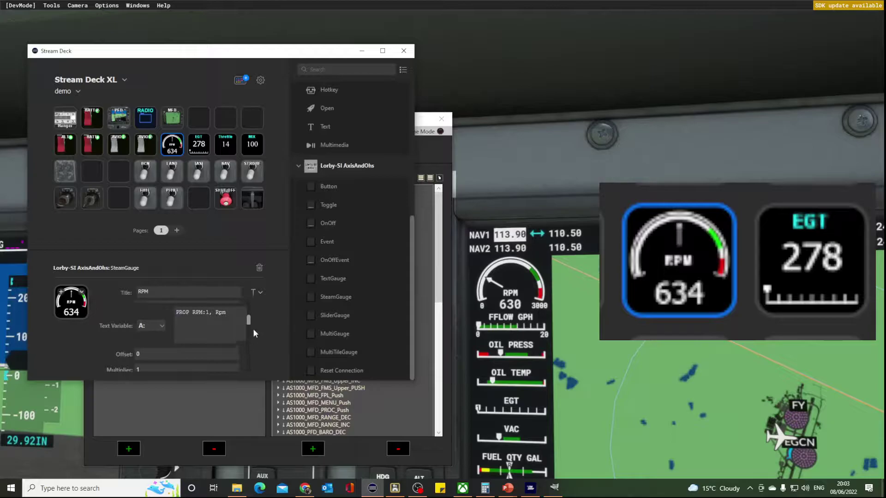
left_click_drag(252, 326, 254, 309)
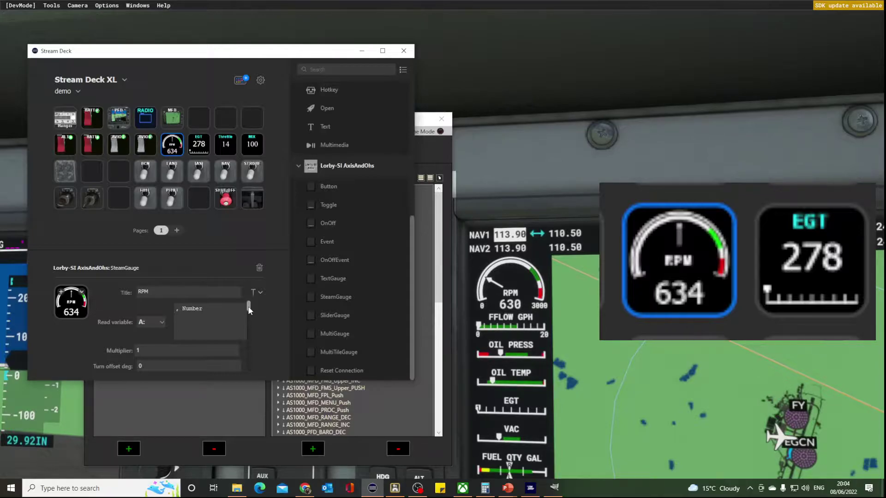
scroll(249, 310, "down", 2)
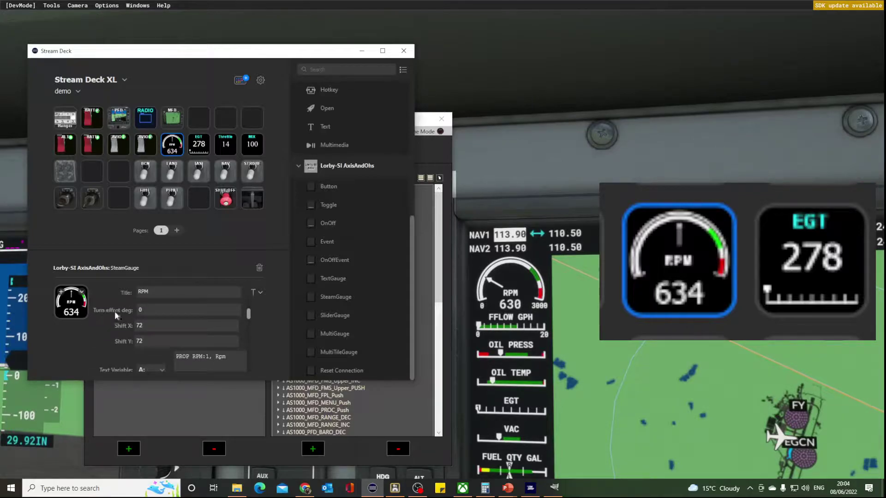
scroll(127, 309, "up", 2)
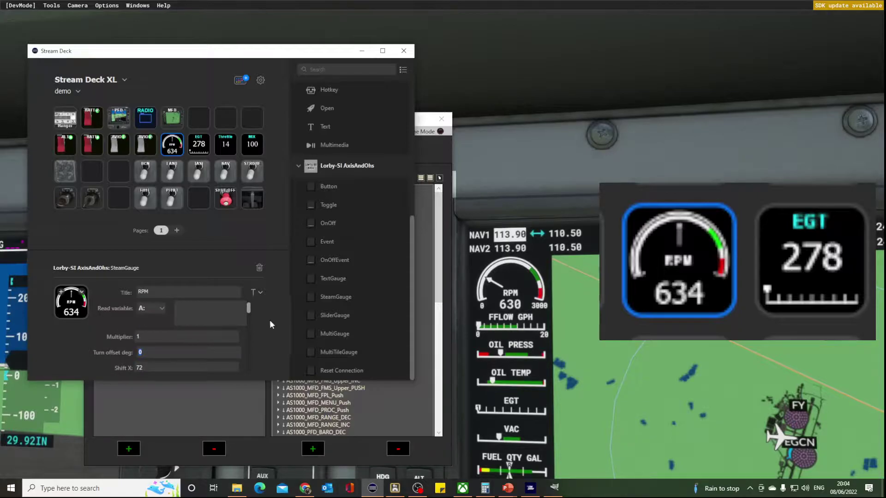
type("110")
left_click_drag(249, 308, 252, 373)
left_click(219, 364)
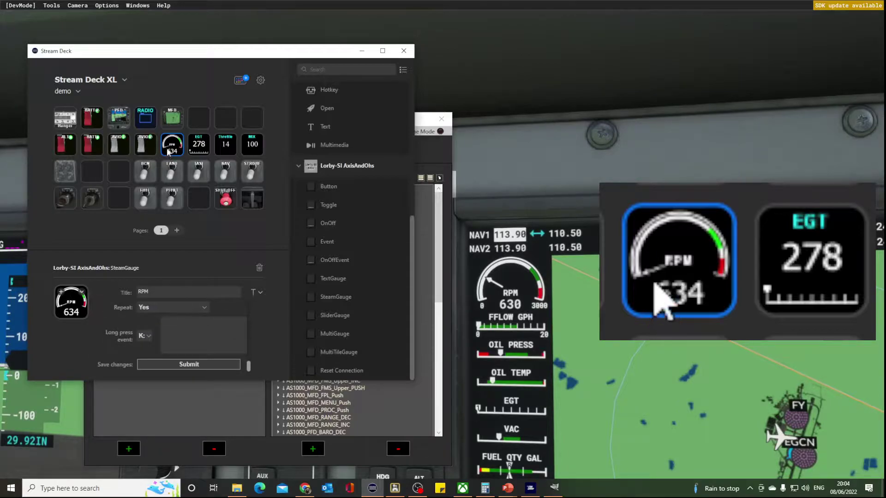
Step: Change the Read variable from ', Number' to 'PROP RPM:1, Rpm'
left_click_drag(249, 369, 176, 328)
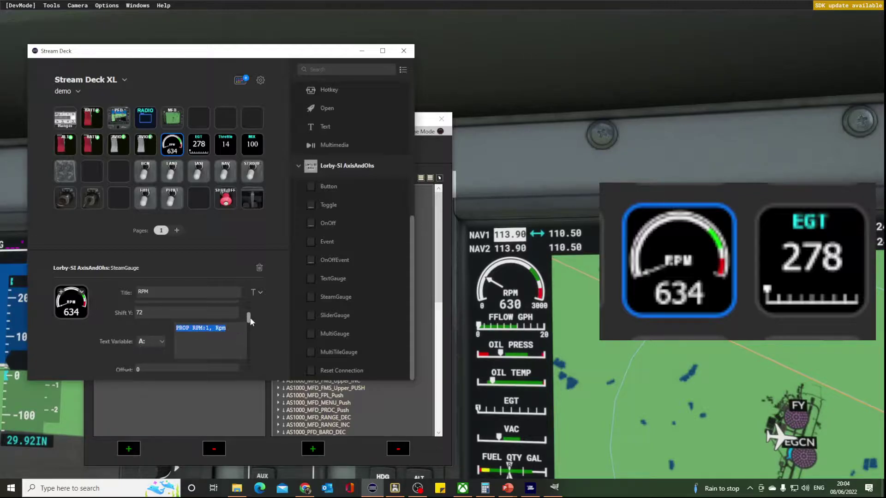
left_click_drag(249, 318, 248, 306)
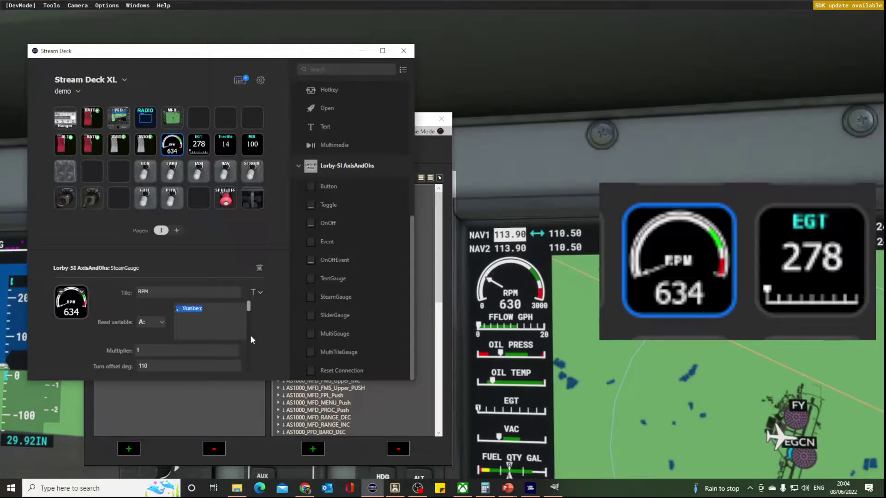
type("PROP RPM:index, Rpm")
left_click_drag(223, 309, 206, 310)
type("1")
scroll(251, 314, "down", 1)
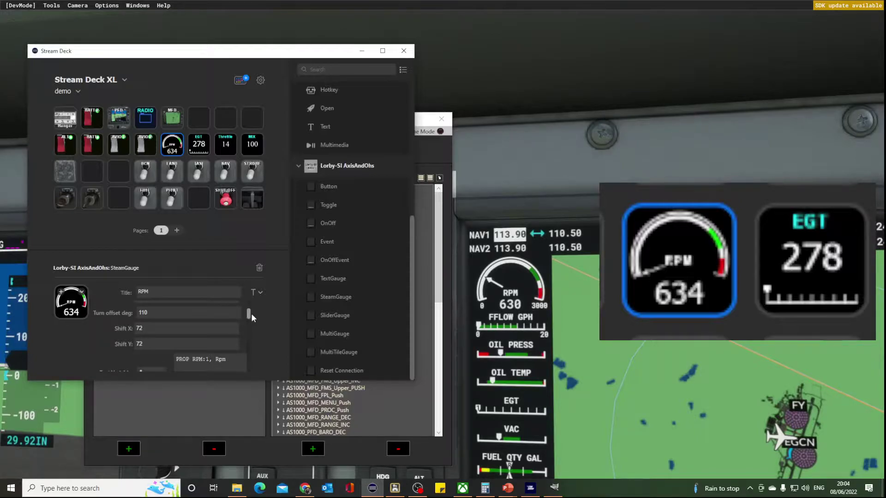
scroll(251, 314, "up", 1)
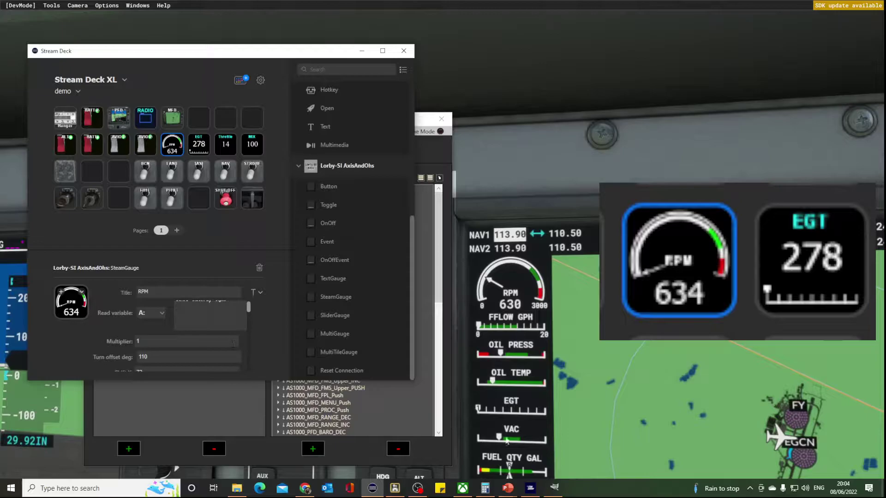
Step: In Calculator, compute 2 × 3.14159 to get 6.28318
left_click(485, 490)
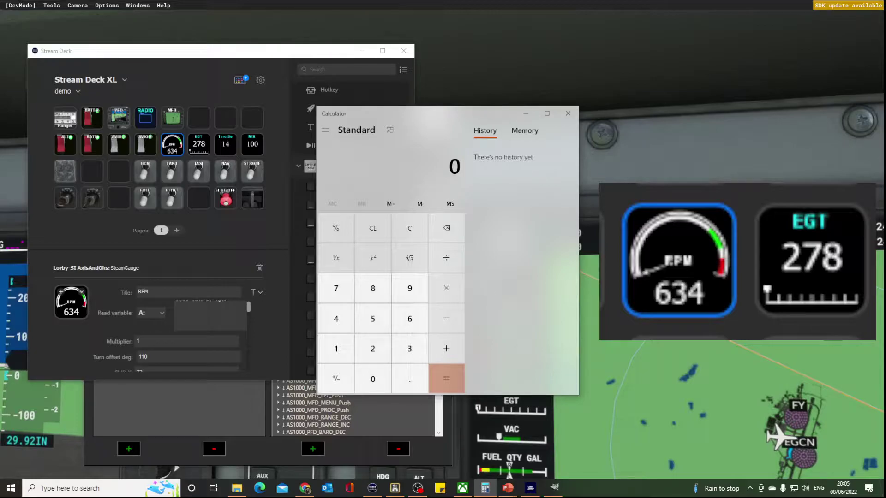
left_click(374, 354)
left_click(409, 350)
left_click(409, 378)
left_click(336, 344)
left_click(336, 318)
left_click(336, 348)
left_click(373, 318)
left_click(410, 292)
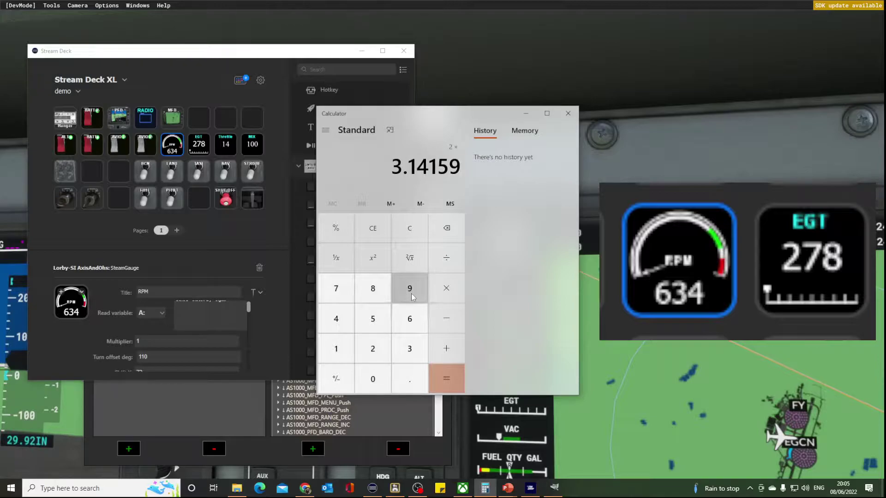
left_click(451, 383)
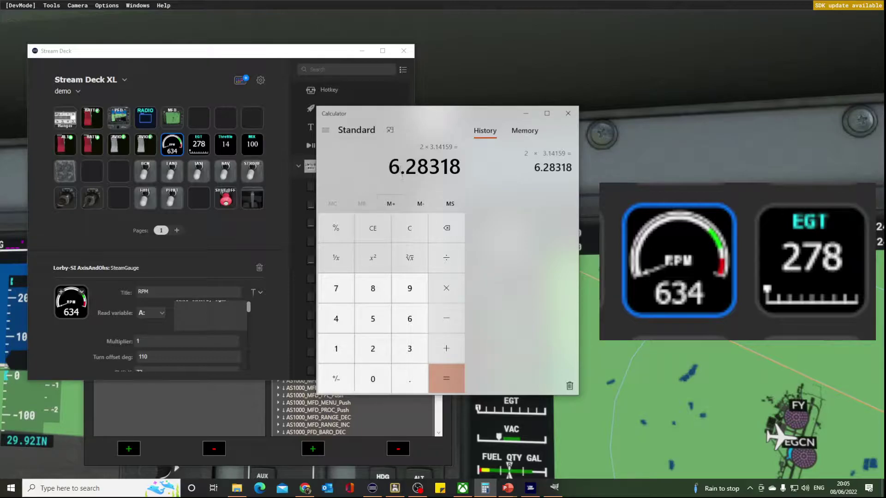
Step: Divide 6.28318 by 360, giving 0.0174532777777778 radians per degree
left_click(416, 336)
left_click(409, 319)
left_click(377, 379)
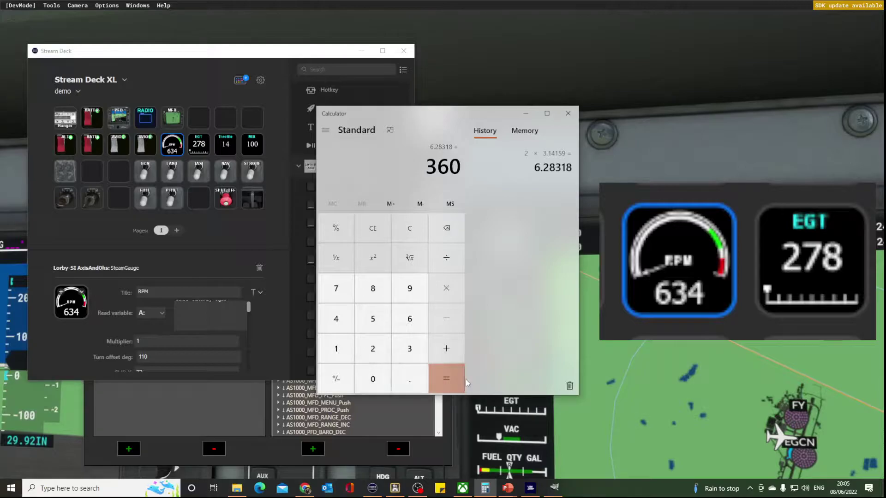
left_click(456, 383)
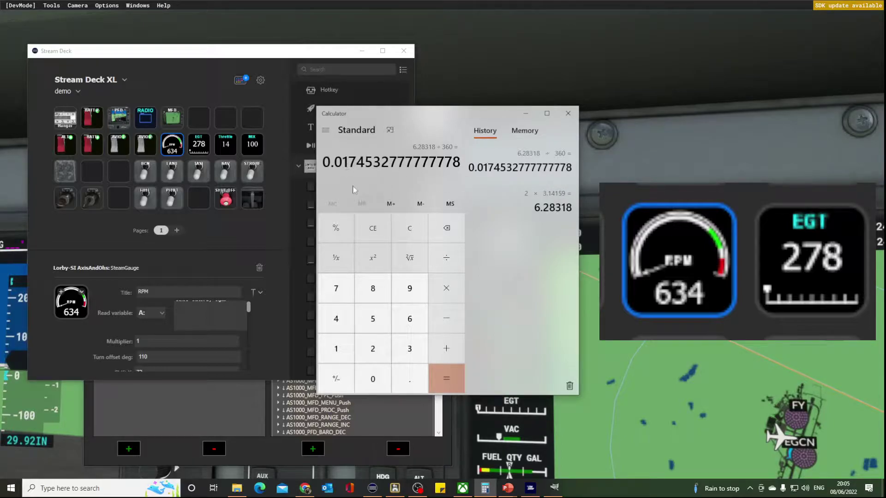
Step: Multiply the radians-per-degree factor by 220, giving 3.839721111111111
left_click(447, 290)
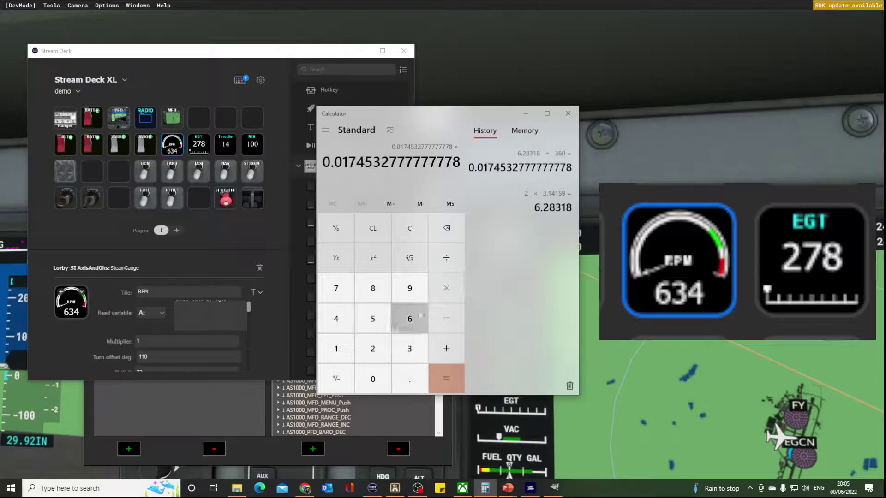
left_click(378, 347)
left_click(377, 347)
left_click(372, 377)
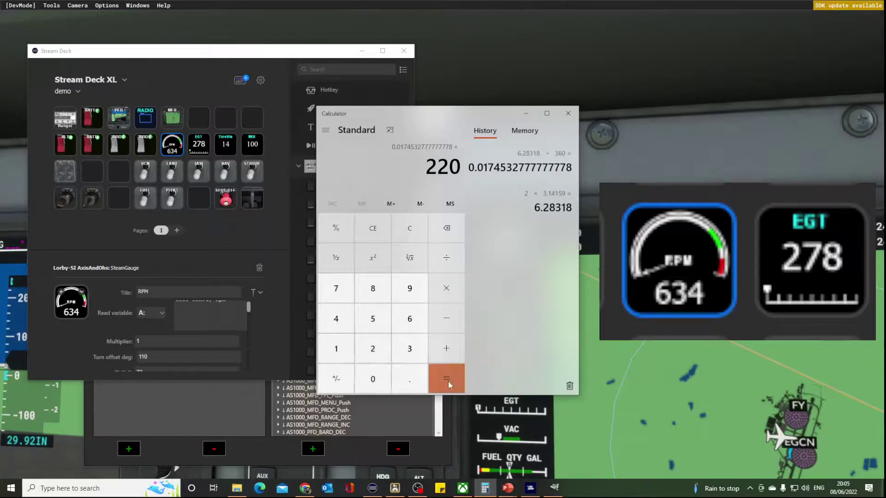
left_click(448, 381)
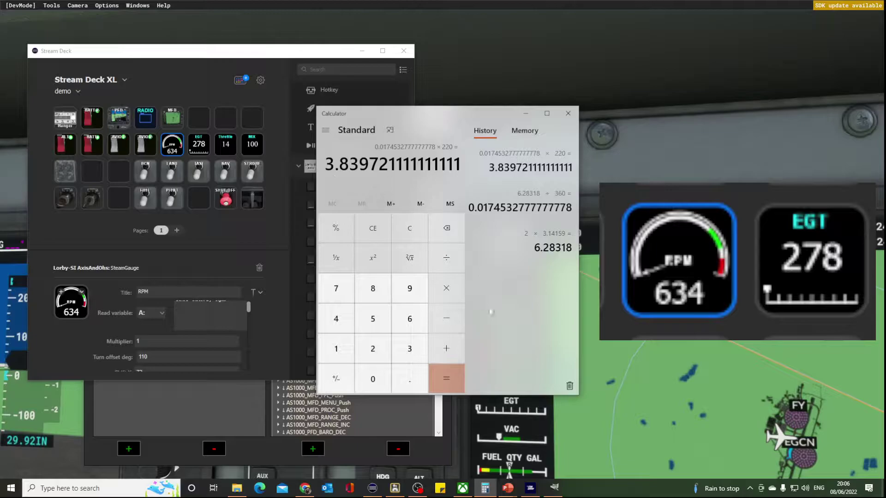
Step: Divide 3.839721111111111 by 3000, giving 0.001279907037037
left_click(456, 261)
left_click(409, 349)
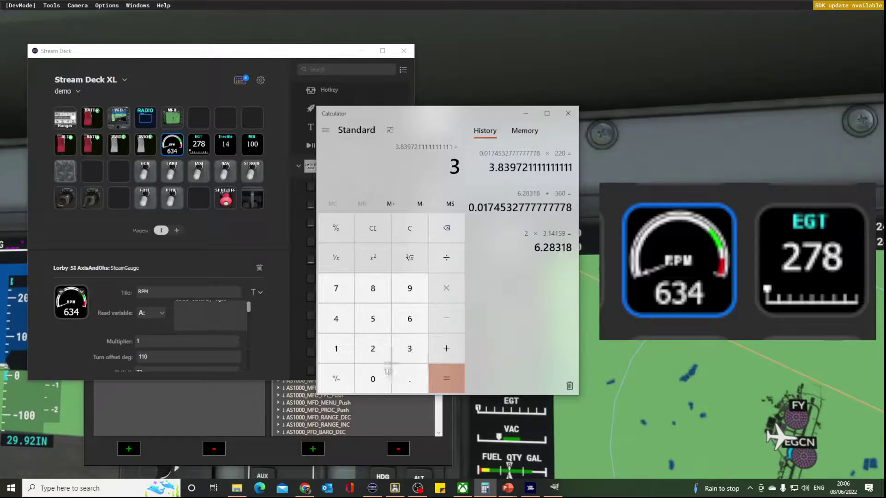
left_click(382, 379)
left_click(382, 379)
left_click(382, 379)
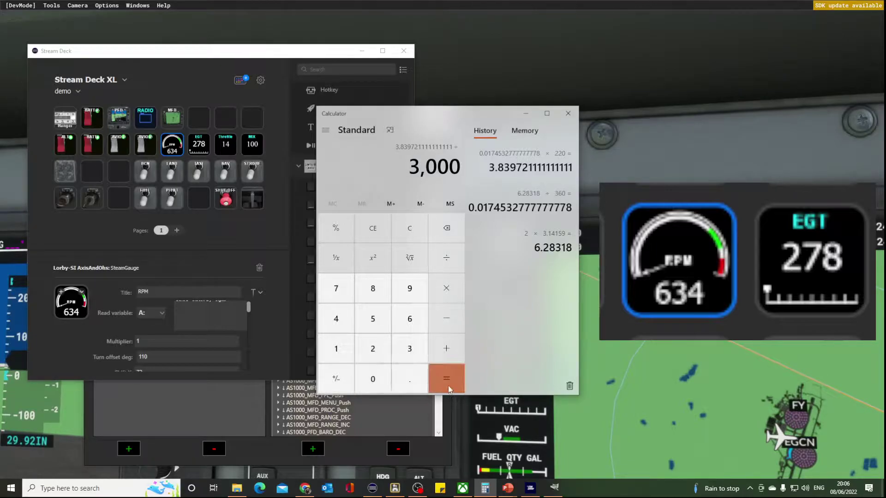
left_click(447, 381)
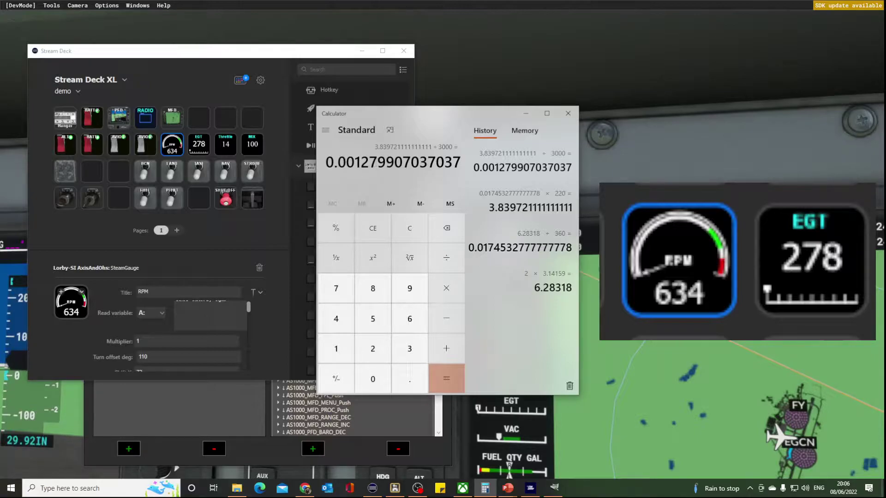
Step: Enter 0.00128 as the RPM gauge's Multiplier in Stream Deck
left_click(250, 310)
left_click_drag(250, 312, 250, 309)
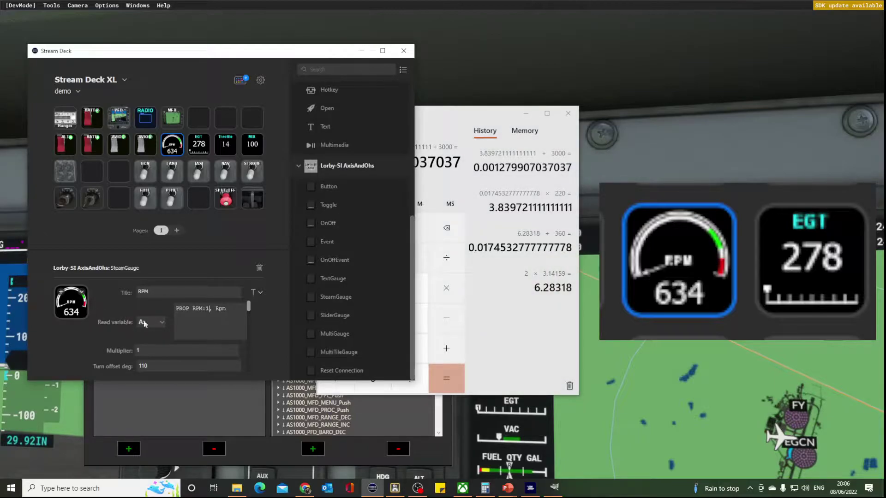
left_click(130, 352)
type("0.00128")
Step: Check the Calculator result, submit the multiplier, and return to the full-screen flight simulator
key("alt+Tab")
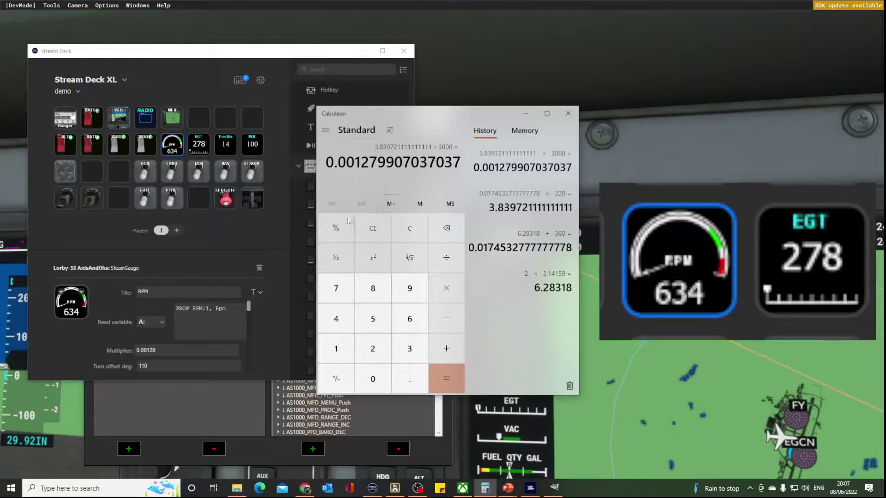
left_click_drag(248, 307, 245, 377)
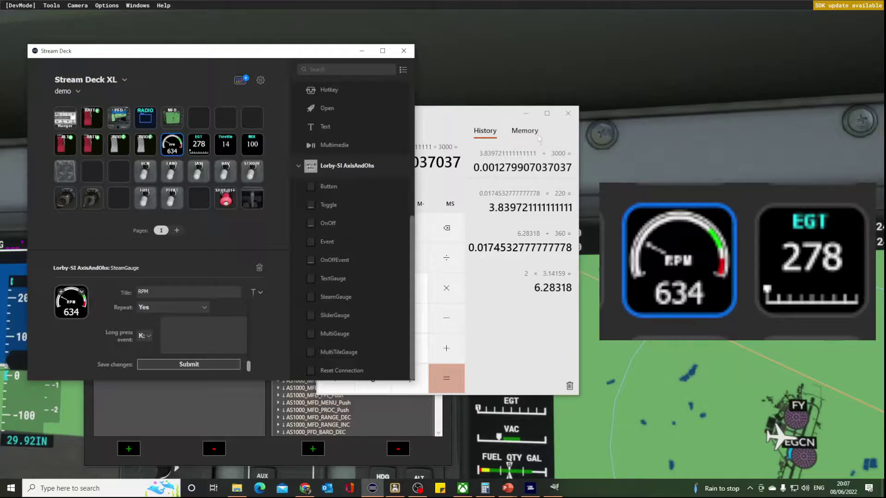
key("alt+Tab")
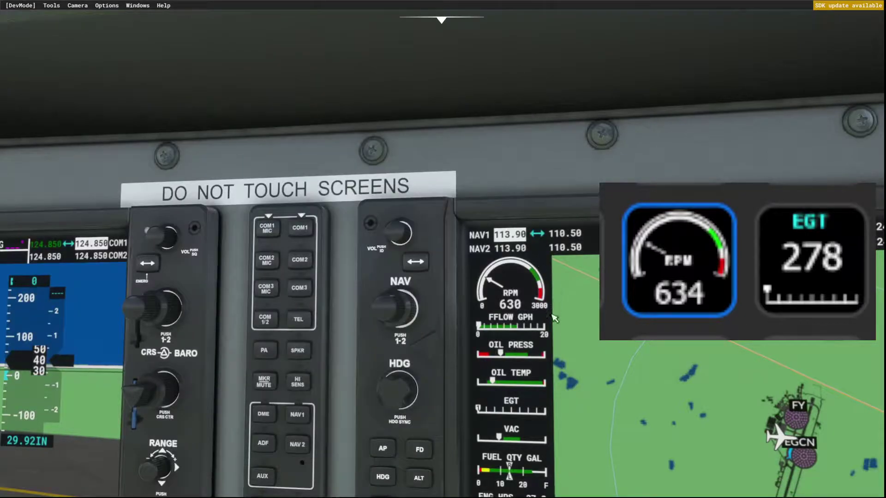